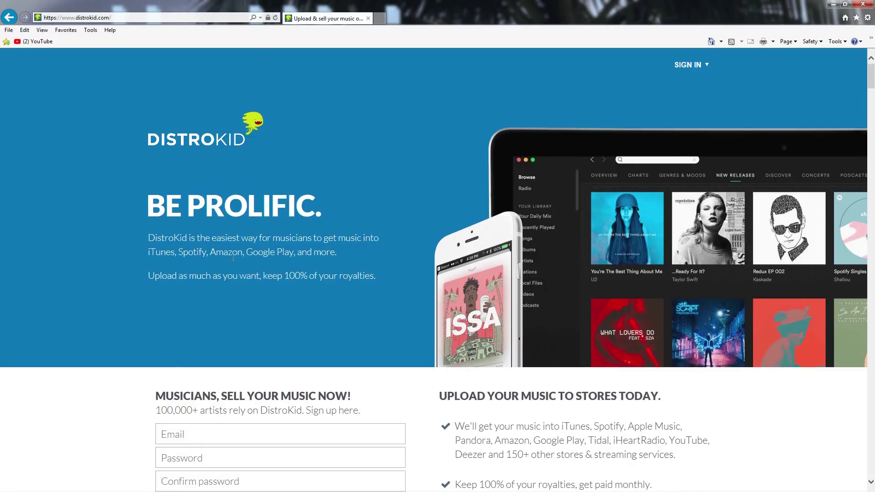
Step: Scroll down the distrokid.com landing page to see the signup form and supported stores
scroll(227, 258, "down", 3)
Step: Fill the musician signup form with the account e-mail and password, and submit it
left_click(224, 297)
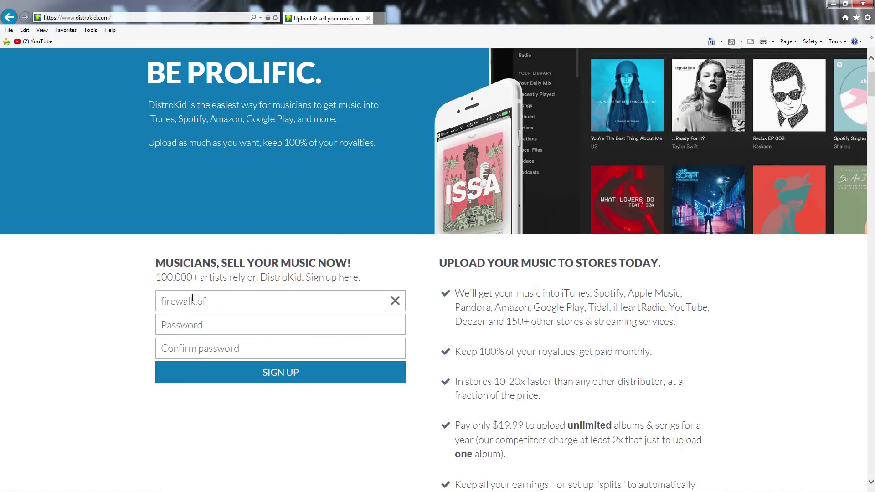
key("Tab")
type("*********")
key("Tab")
type("*********")
left_click(231, 371)
Step: Sign in at the top right with the account e-mail and password
left_click(702, 65)
left_click(624, 90)
key("Tab")
type("********")
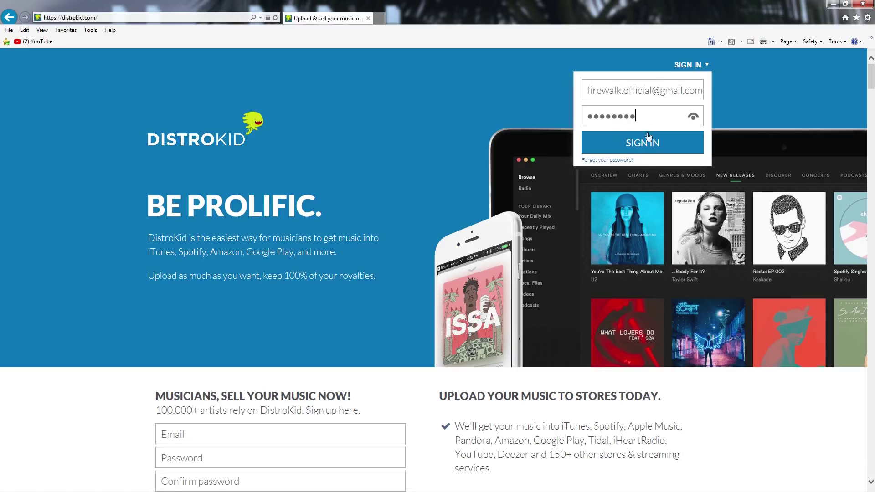
left_click(647, 139)
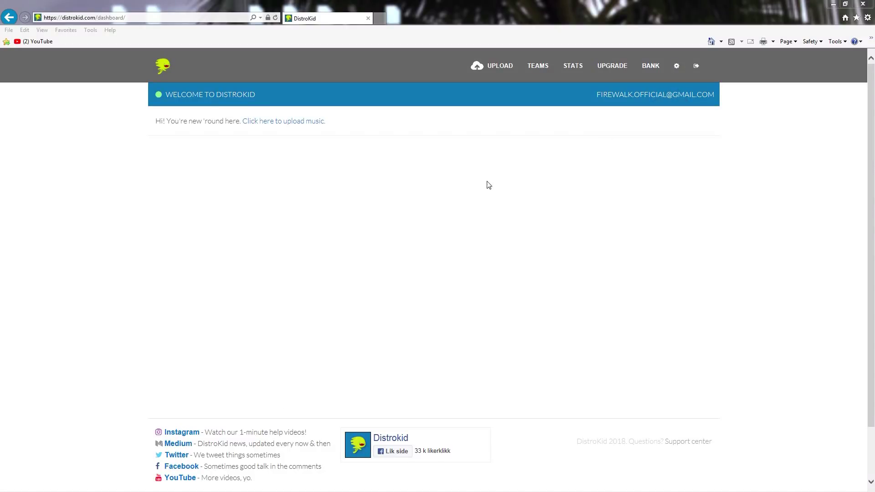
Step: Open the Upload form and untick, then re-tick, Deezer, Tidal and Napster (beta)
left_click(496, 67)
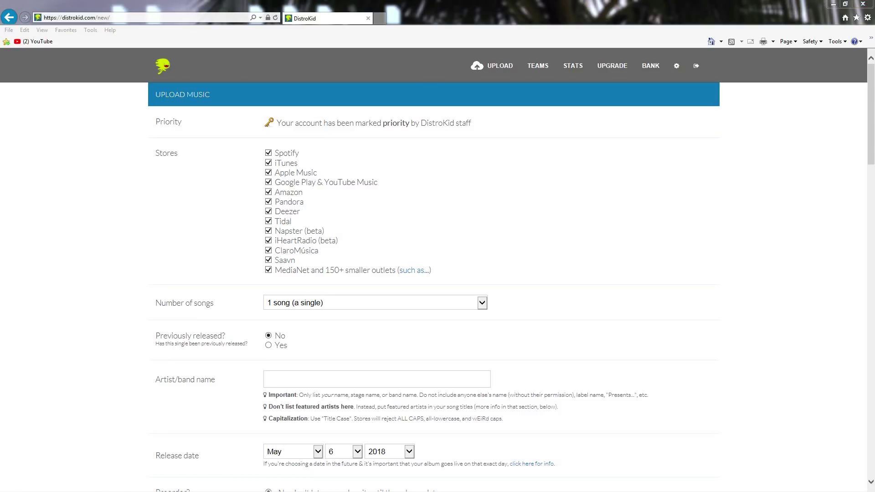
left_click(268, 212)
left_click(269, 221)
left_click(268, 232)
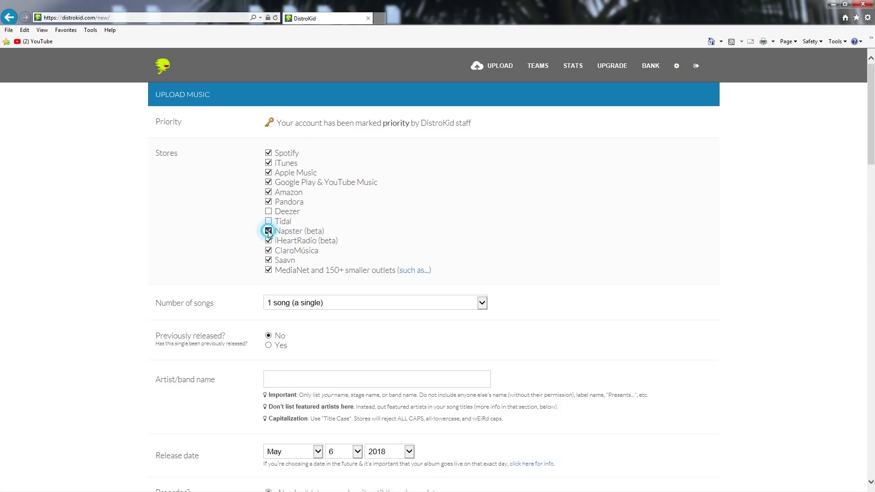
left_click(268, 212)
left_click(269, 222)
left_click(269, 231)
Step: Set Number of songs to '1 song (a single)'
left_click(358, 303)
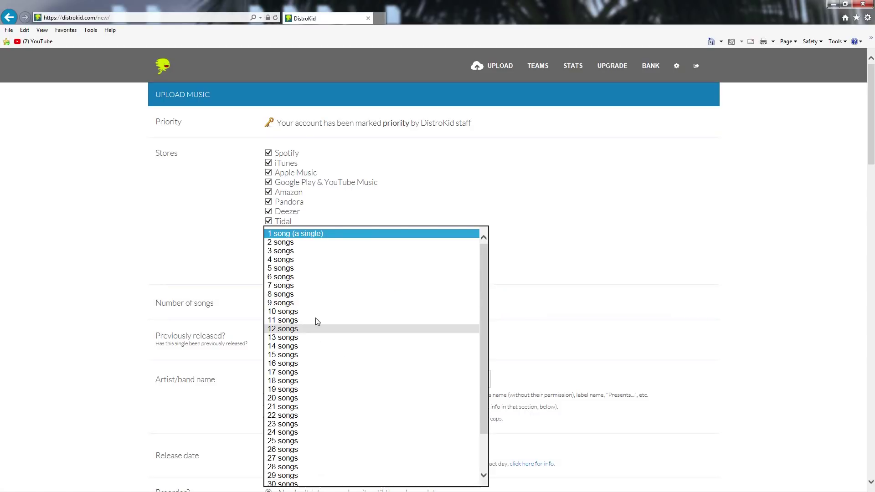
left_click(309, 234)
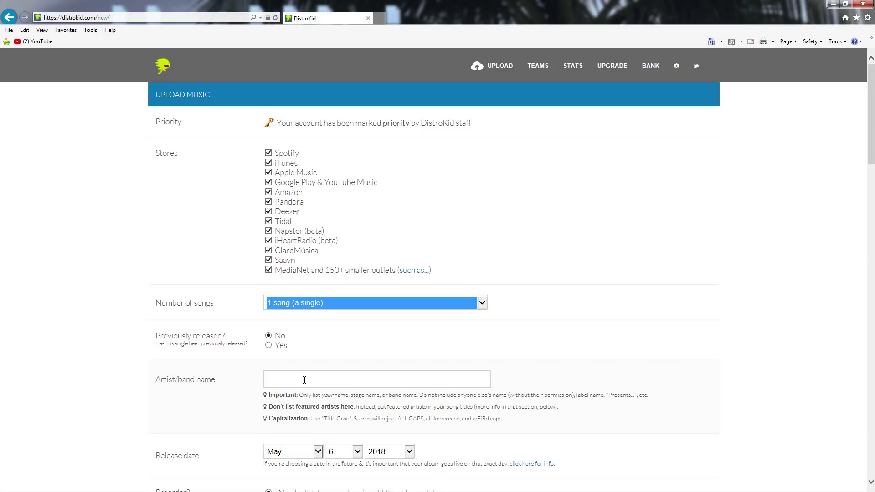
left_click(304, 380)
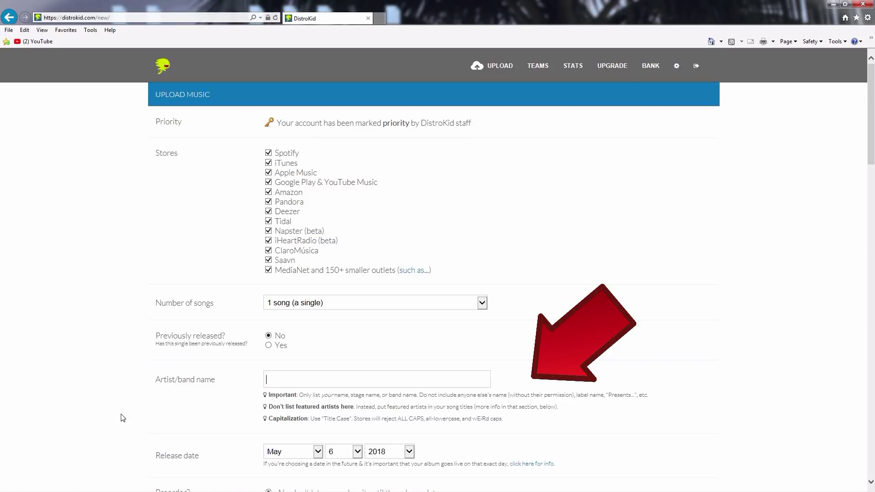
Step: Enter FireWalk as the artist and claim the existing iTunes and Spotify artist pages
type("Fire")
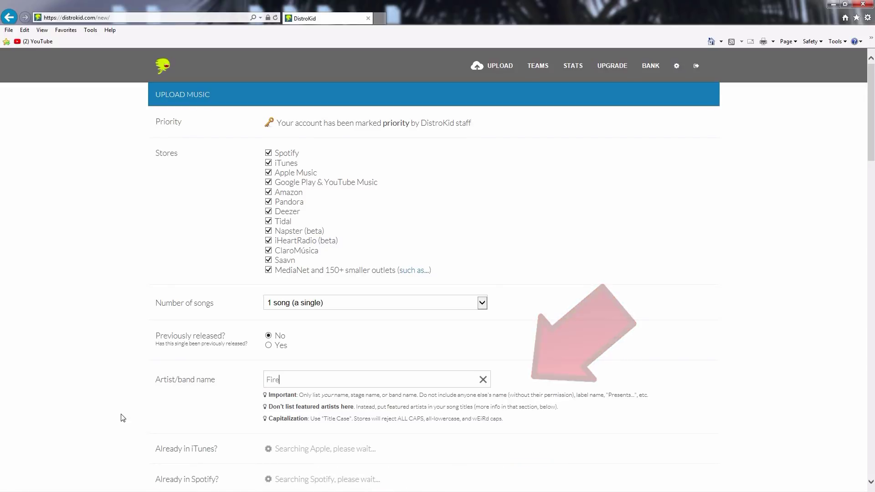
type("Walk")
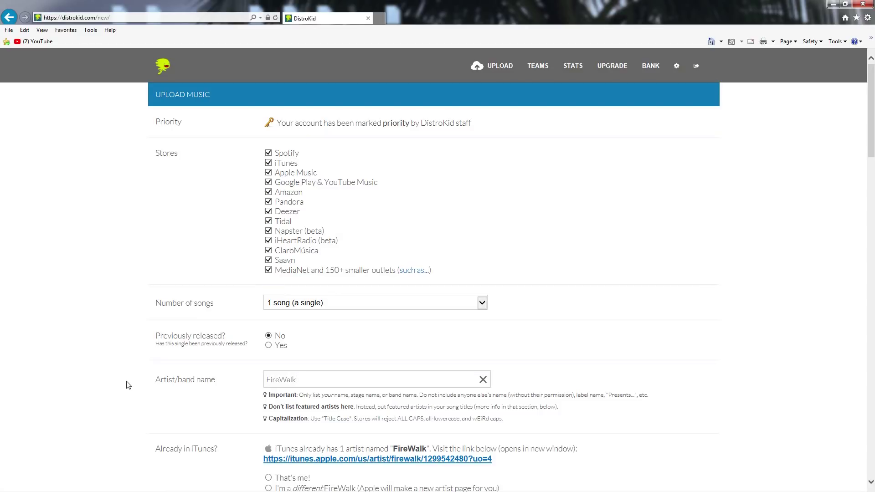
scroll(129, 385, "down", 1)
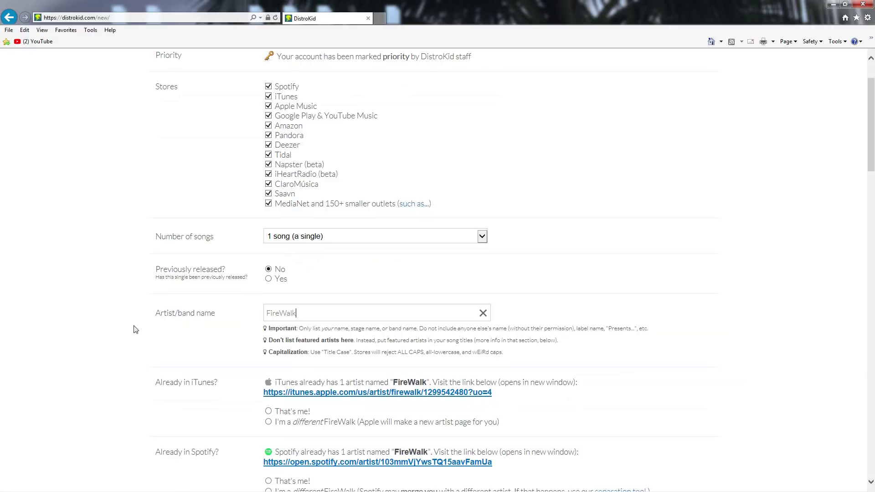
scroll(113, 299, "down", 1)
scroll(113, 299, "down", 1)
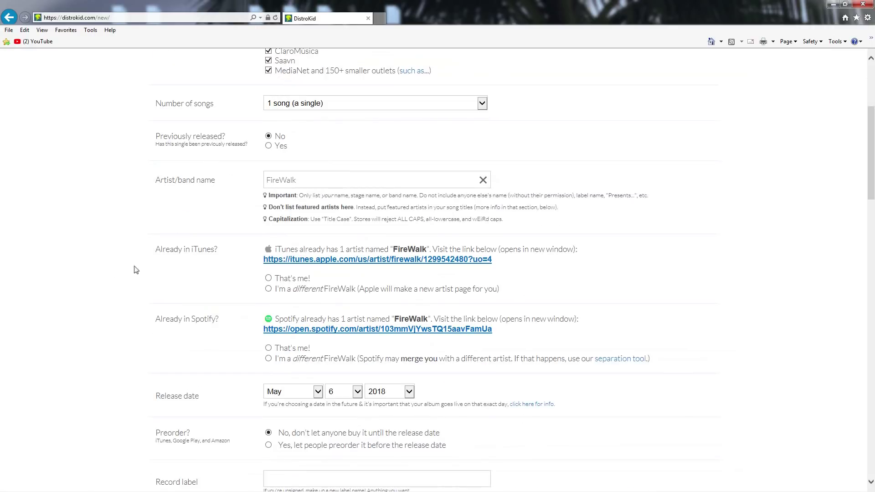
left_click(270, 279)
left_click(268, 347)
Step: Enter 'FireWalk Music' as the record label
scroll(101, 280, "down", 1)
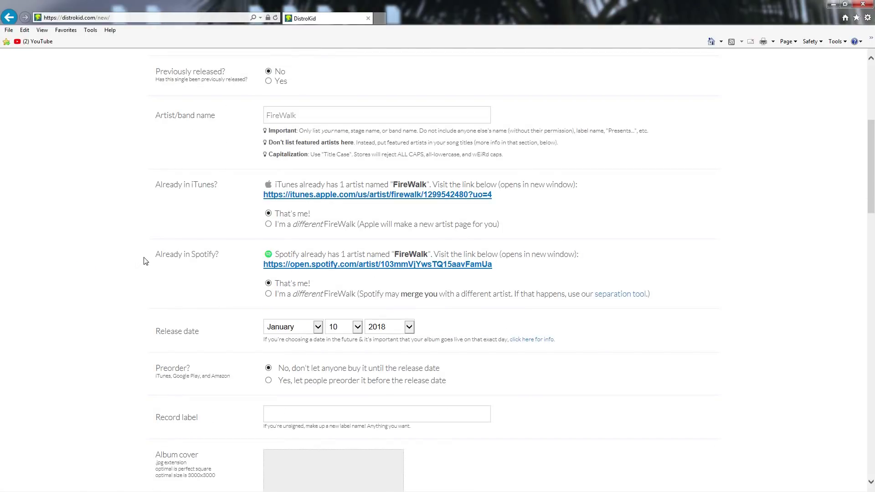
scroll(146, 260, "down", 1)
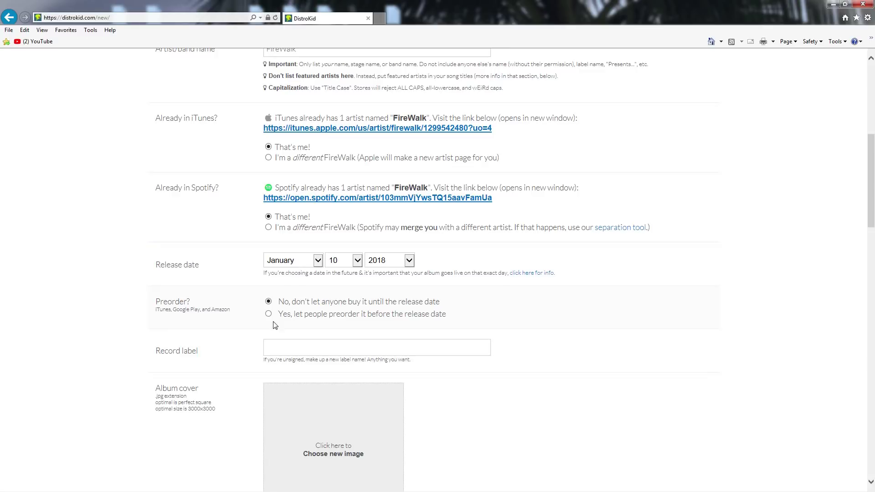
left_click(284, 347)
type("FireWalk Music")
left_click(103, 316)
scroll(128, 303, "down", 3)
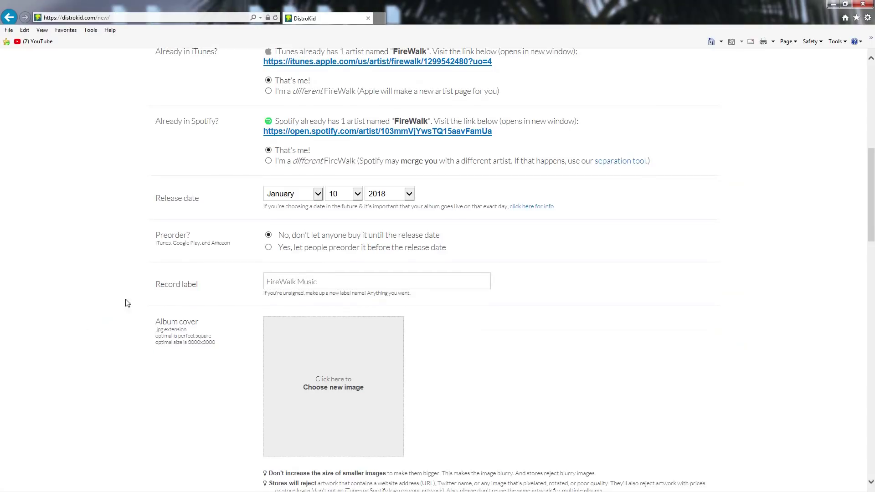
scroll(127, 303, "down", 9)
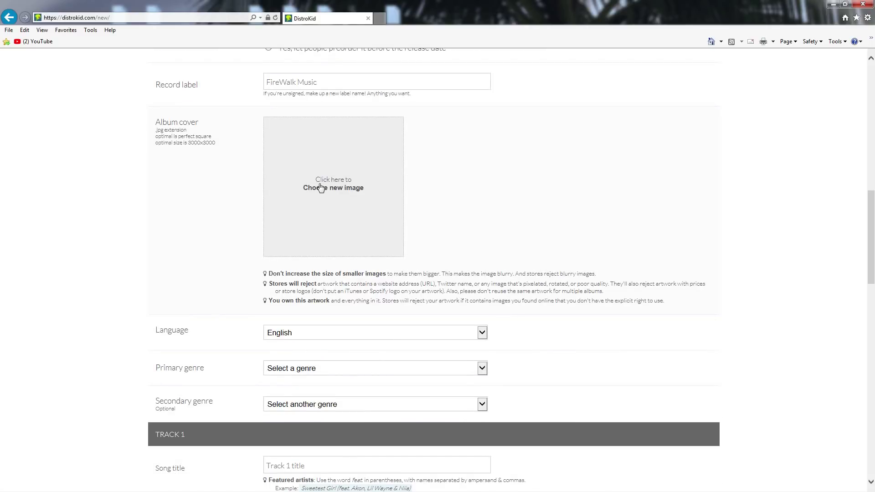
Step: Browse the file chooser for an album cover image, then start Fiverr in a new tab
left_click(327, 182)
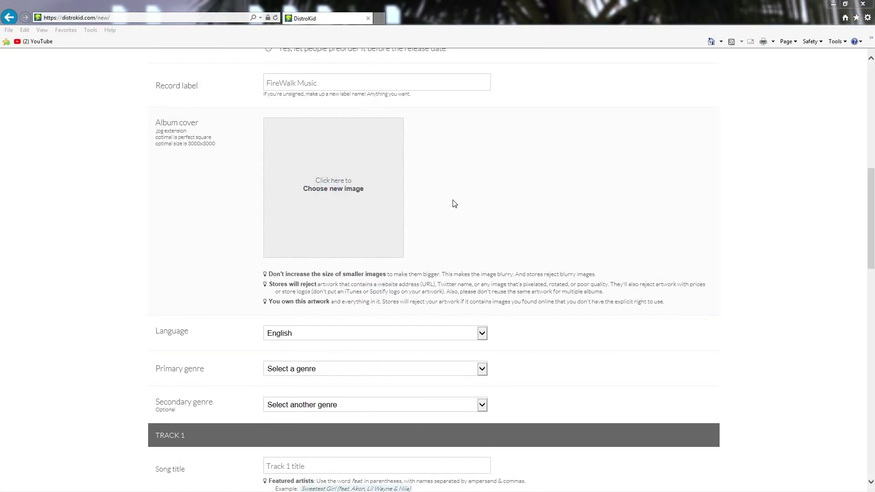
left_click(346, 195)
left_click_drag(150, 9, 202, 72)
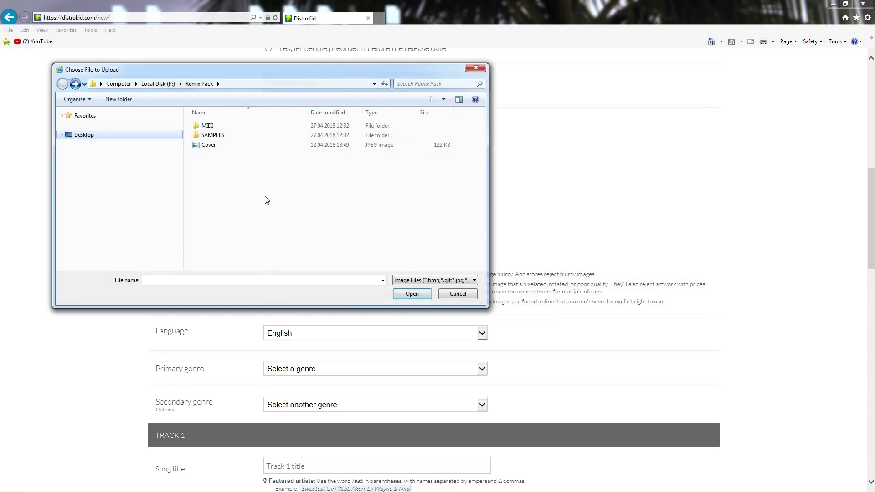
left_click(359, 188)
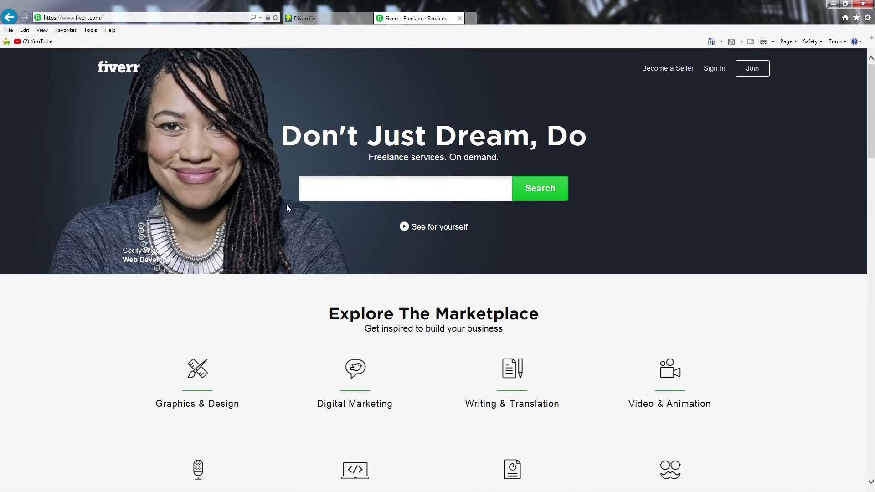
Step: Search Fiverr for 'cover art', skim the results, and close that tab
type("cover art")
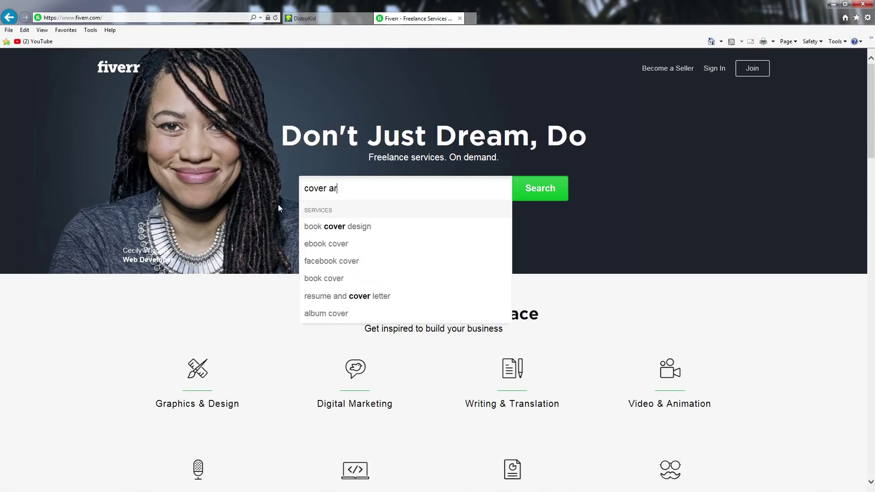
key("Return")
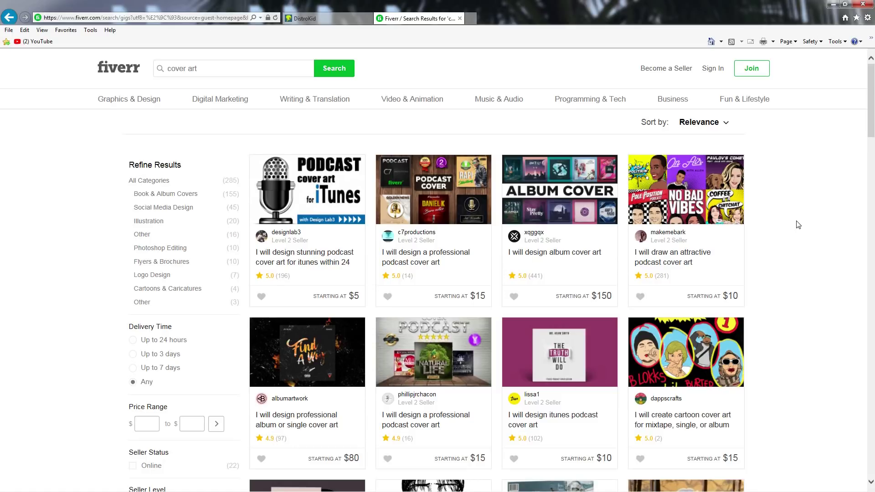
scroll(798, 225, "down", 3)
key("ctrl+w")
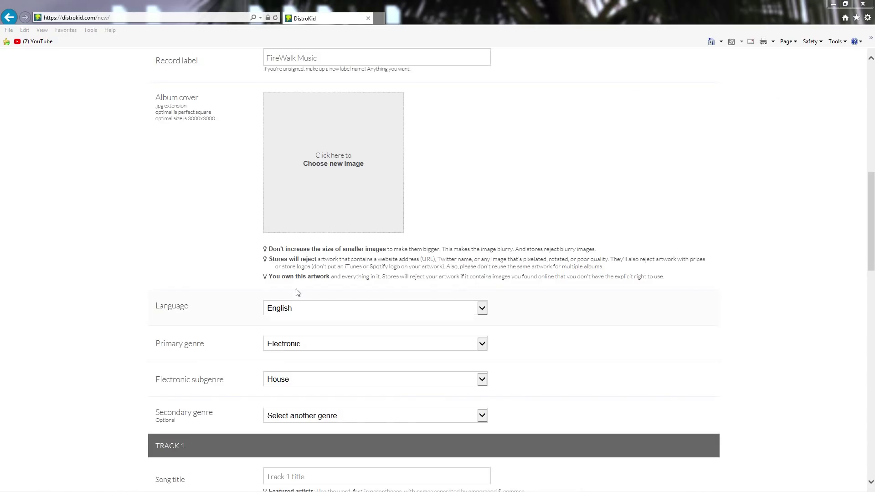
Step: Choose Electronic as the primary genre and House as the electronic subgenre
left_click(331, 341)
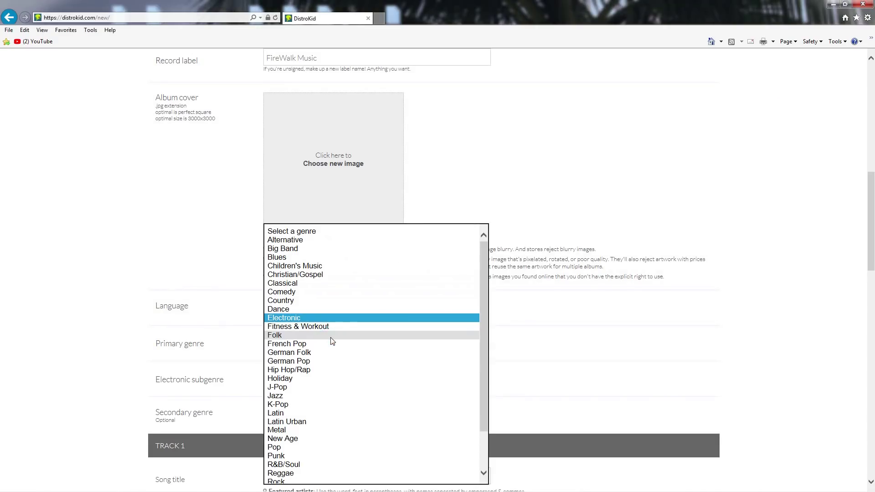
left_click(313, 317)
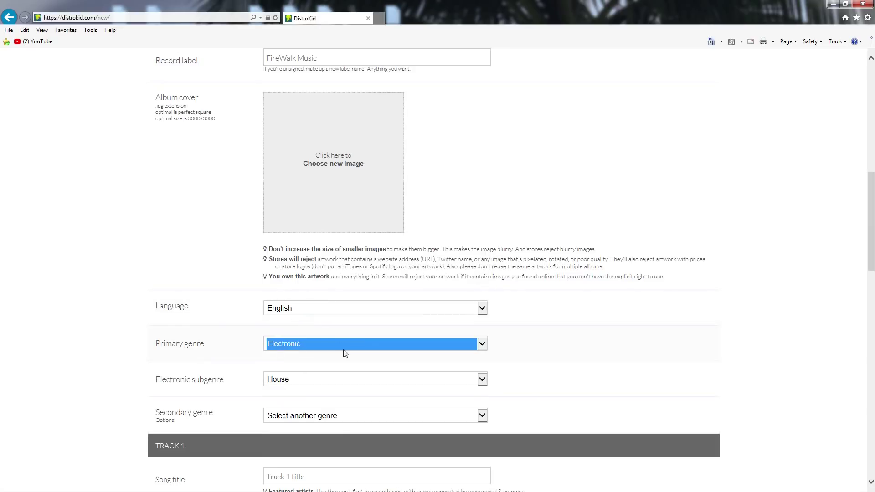
left_click(317, 385)
left_click(291, 378)
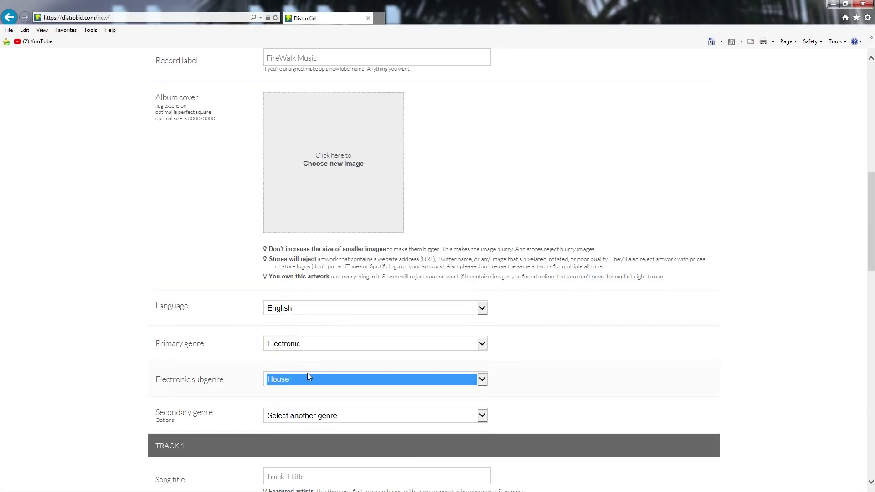
left_click(82, 317)
scroll(99, 303, "down", 5)
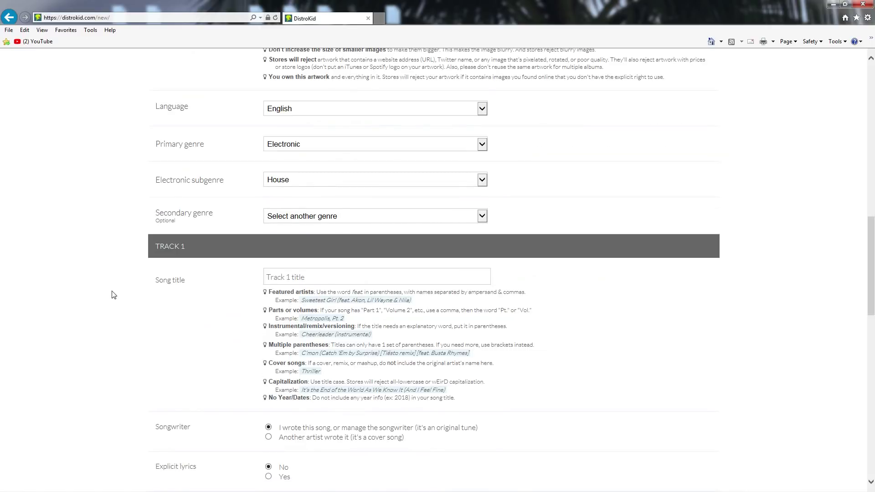
scroll(114, 296, "down", 1)
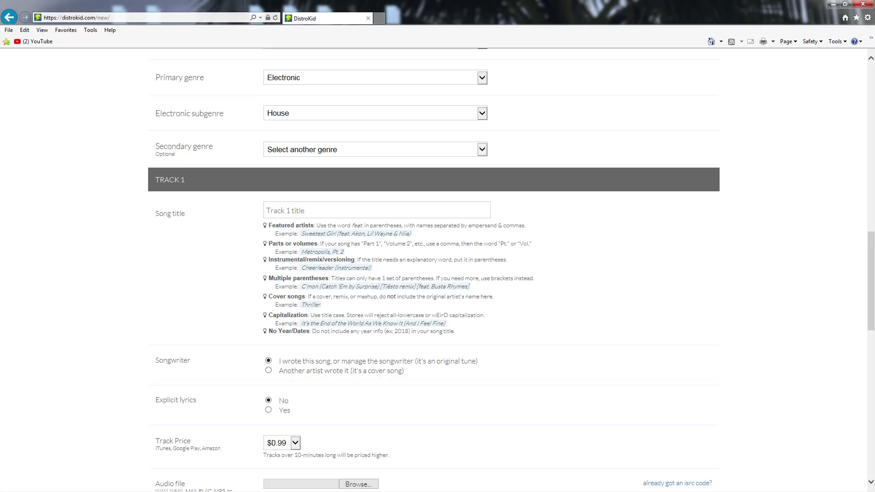
scroll(96, 319, "down", 2)
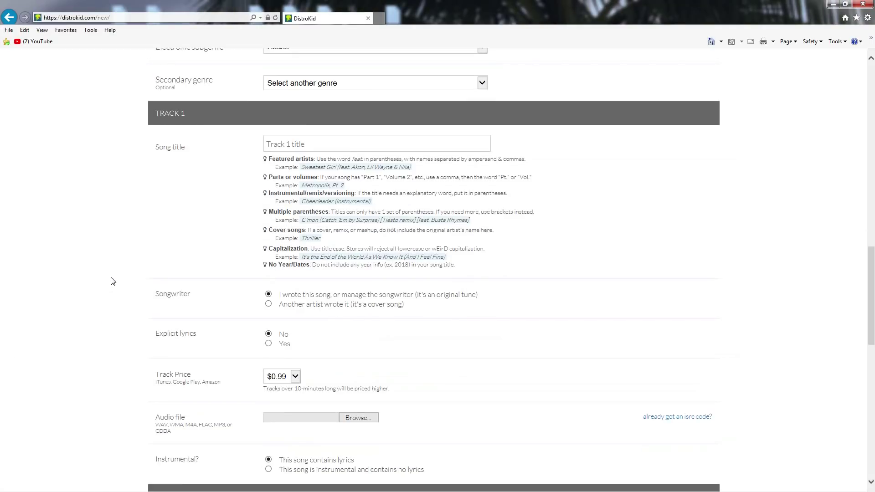
scroll(112, 281, "down", 4)
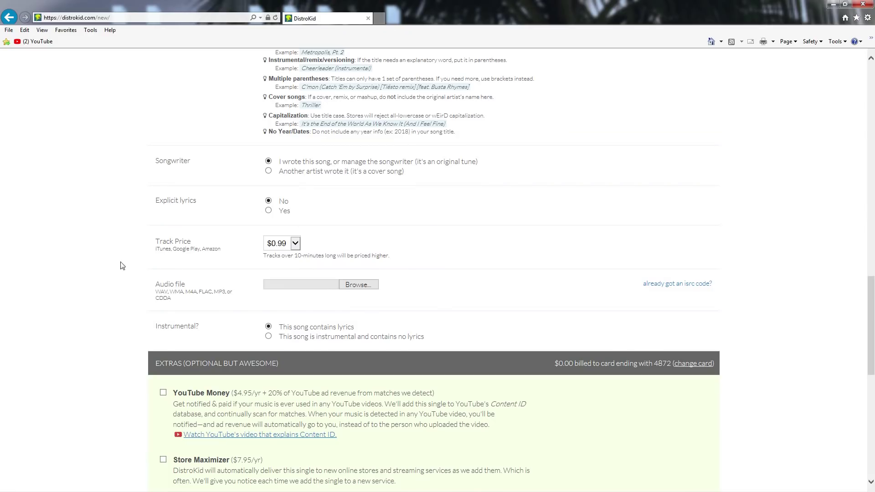
left_click(293, 246)
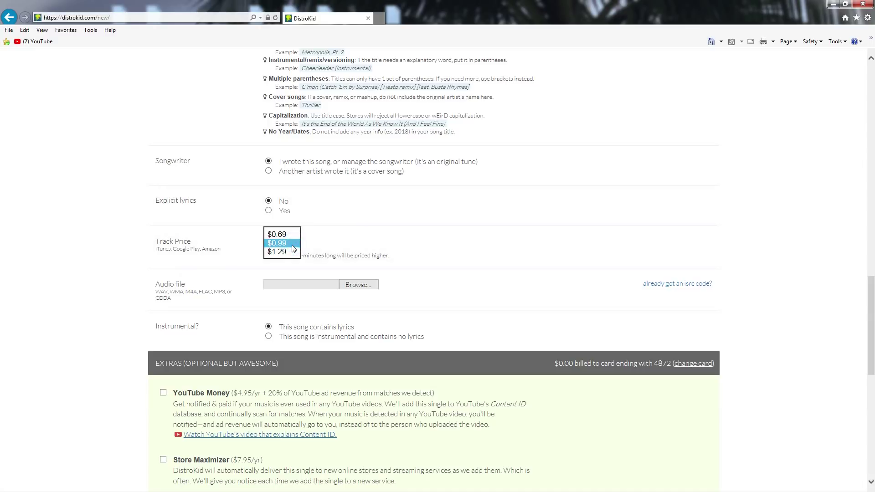
left_click(292, 246)
left_click(282, 244)
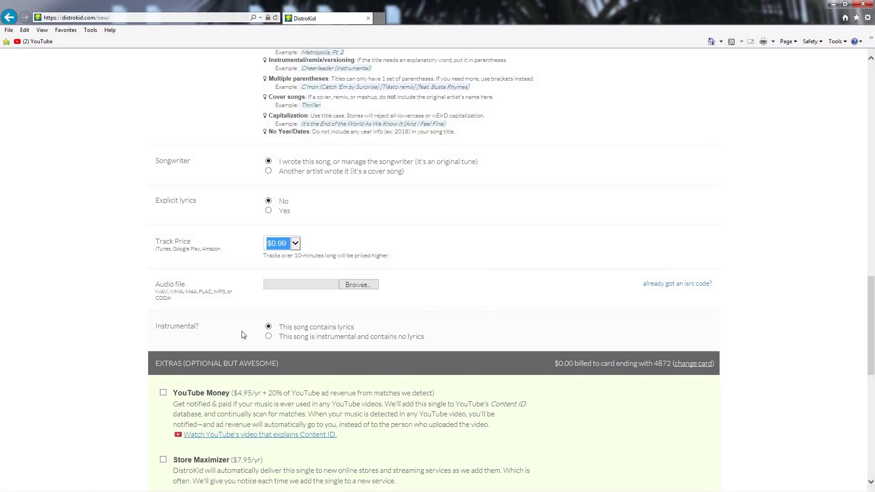
left_click(86, 335)
scroll(71, 312, "down", 2)
scroll(70, 299, "down", 3)
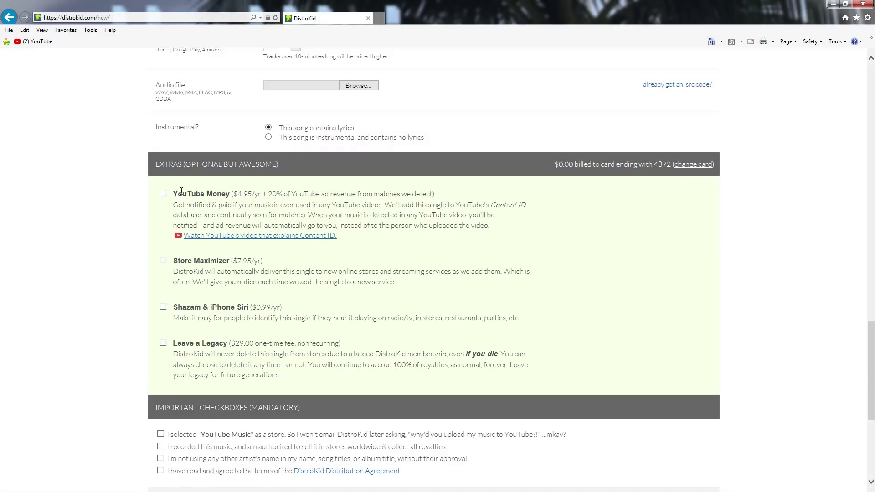
left_click(164, 193)
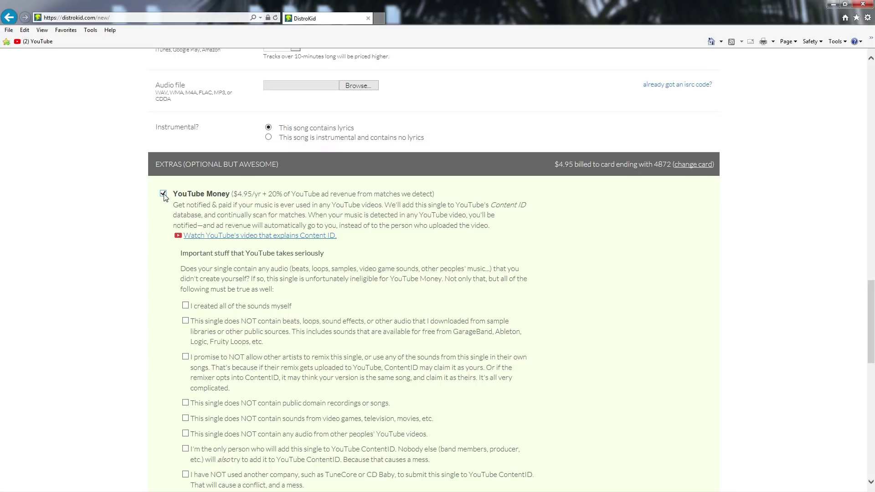
left_click(163, 193)
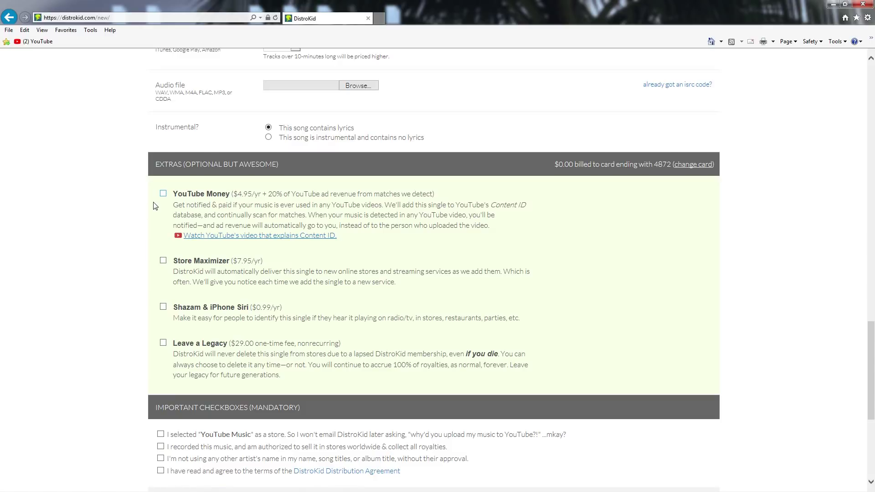
scroll(153, 206, "down", 3)
Step: Tick the YouTube Music, own-music, no-other-artist-name and Distribution Agreement checkboxes
left_click(161, 301)
left_click(161, 313)
left_click(161, 326)
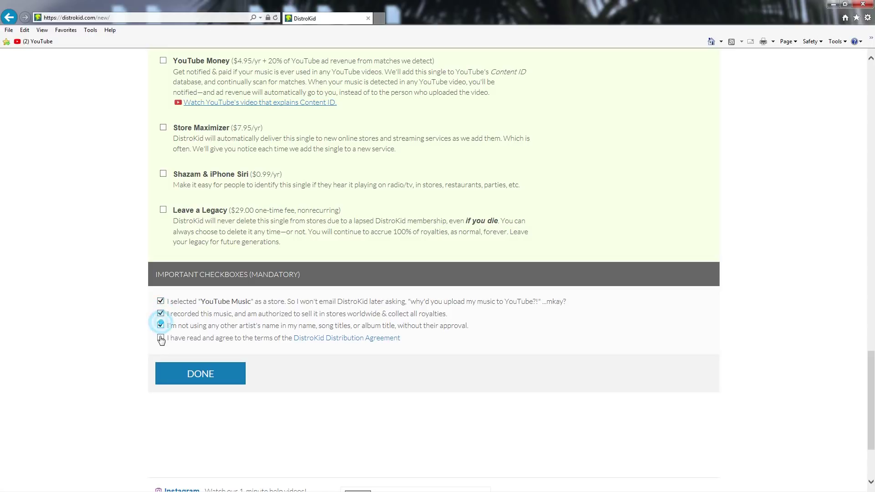
left_click(160, 338)
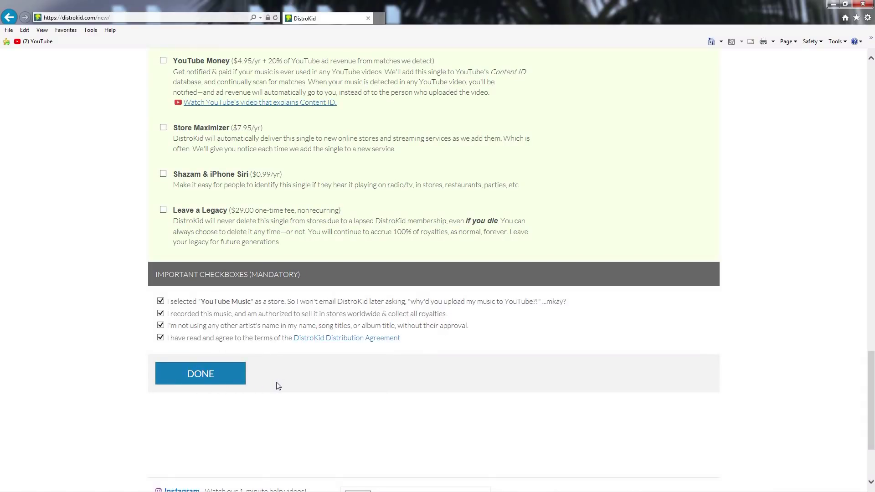
left_click_drag(870, 407, 872, 61)
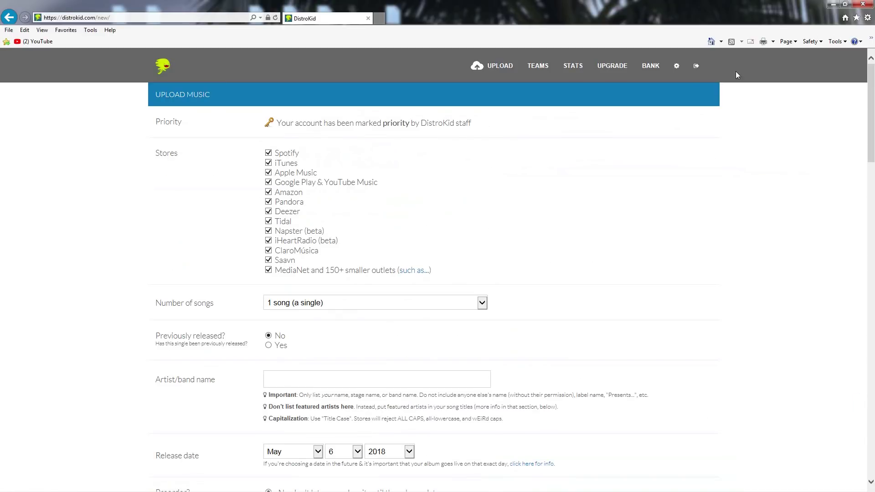
Step: Leave the upload form for the stats page, then open and reload account settings
left_click(575, 66)
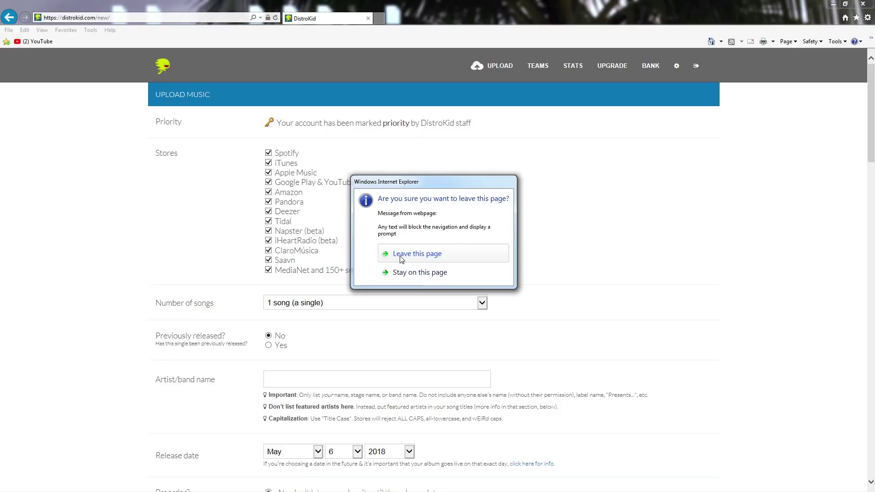
left_click(402, 257)
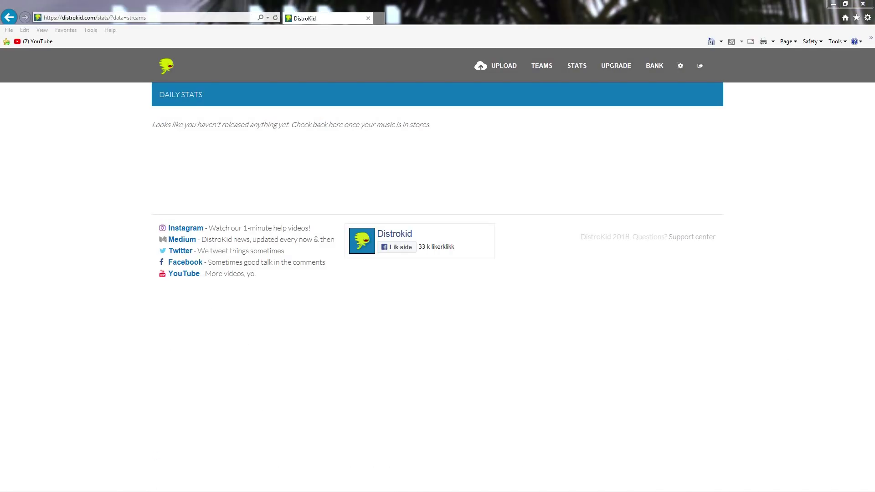
left_click(680, 66)
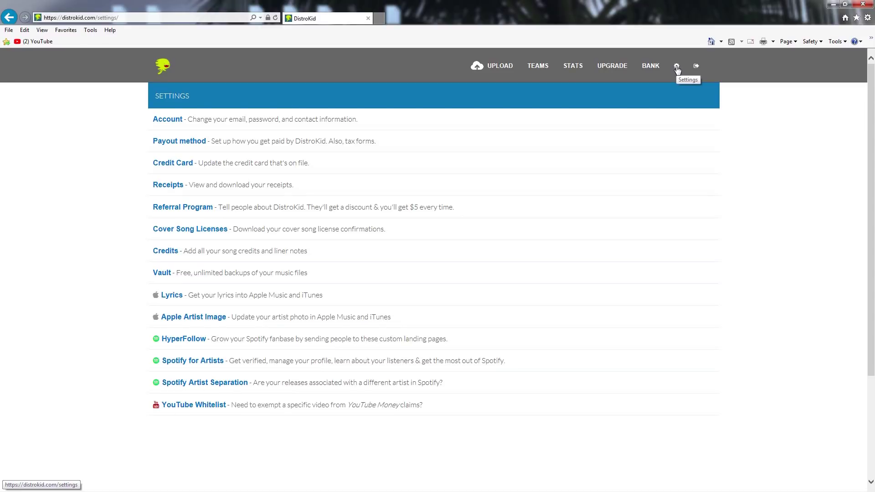
left_click(677, 67)
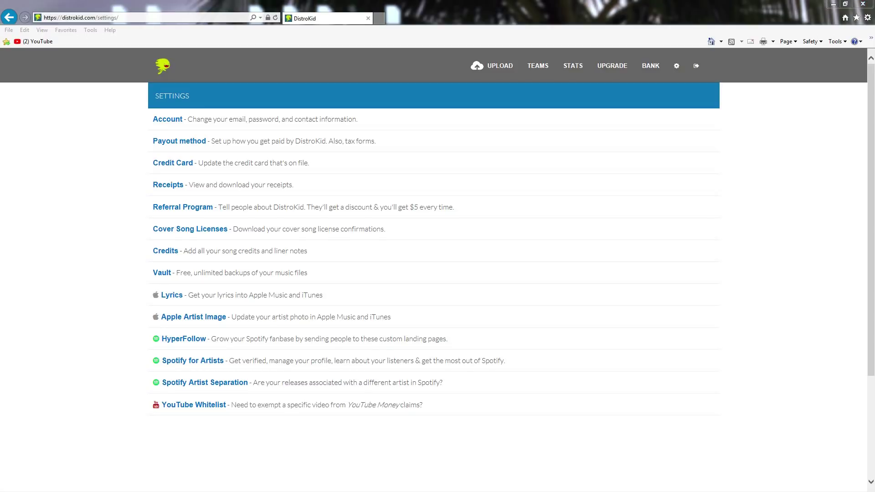
Step: View the upgrade plans and bank earnings pages, then return to the dashboard
left_click(613, 66)
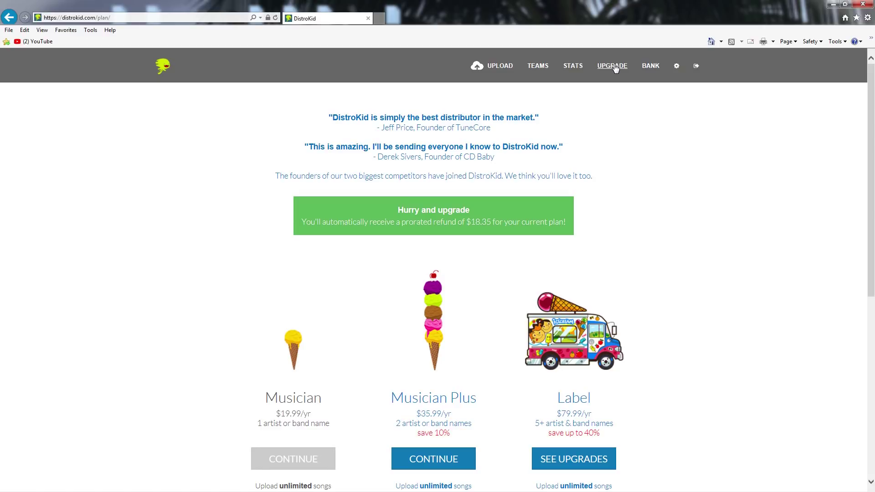
left_click(651, 67)
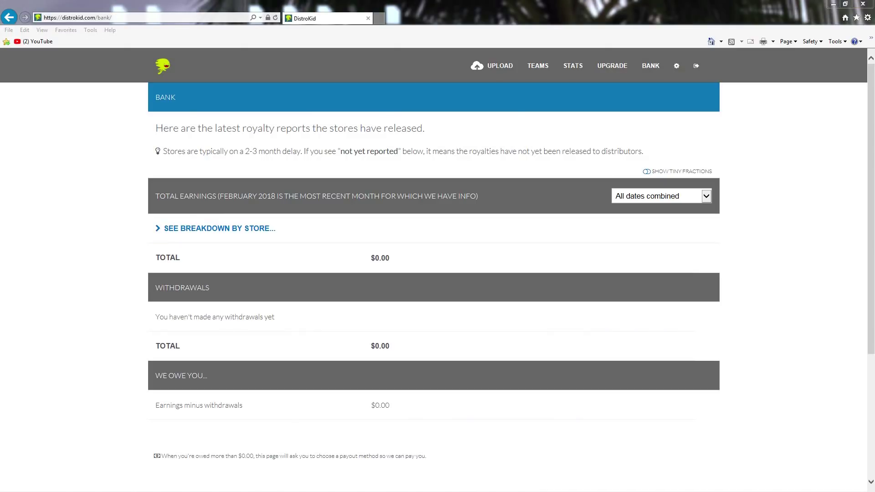
left_click(162, 63)
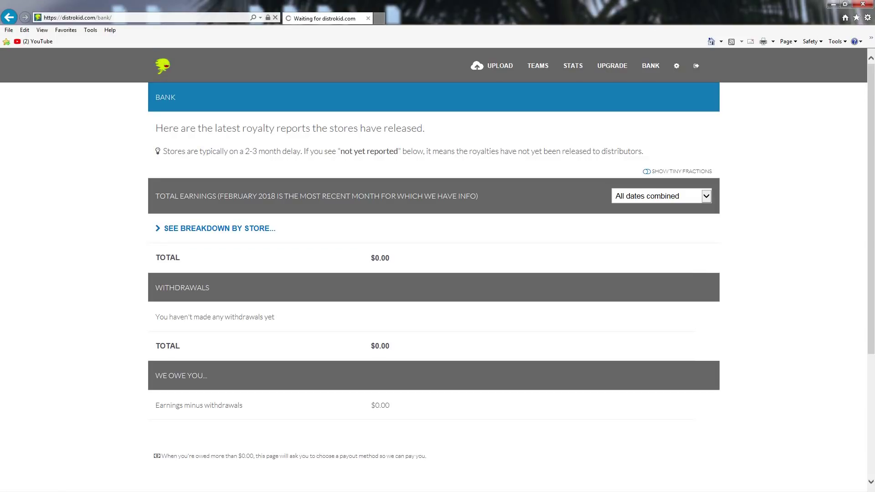